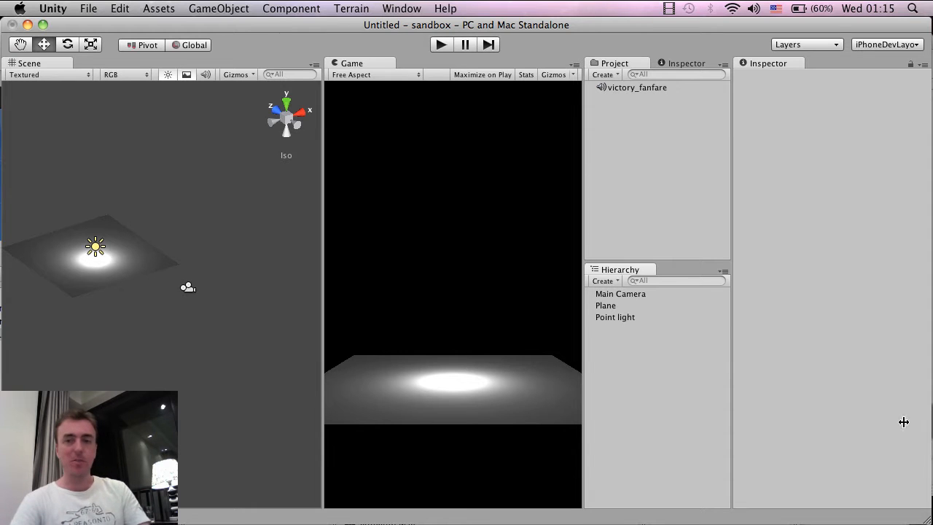
# - Create a cube and set its position to 0 on the Y and Z axes so it sits at the origin
pyautogui.click(241, 7)
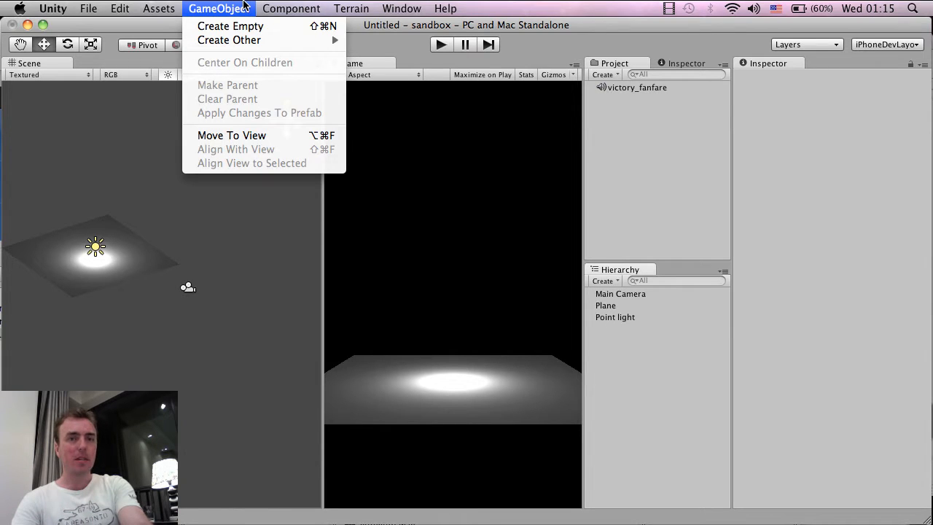
pyautogui.moveTo(248, 40)
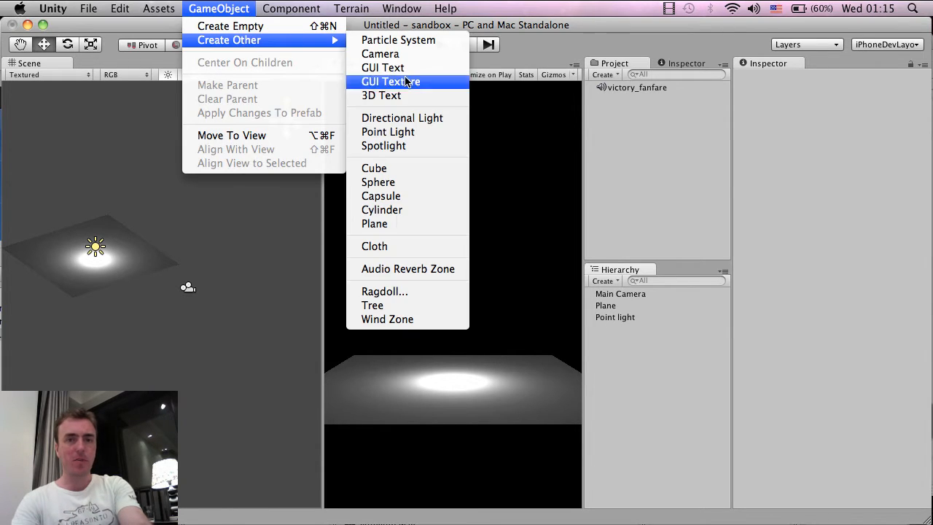
pyautogui.click(405, 172)
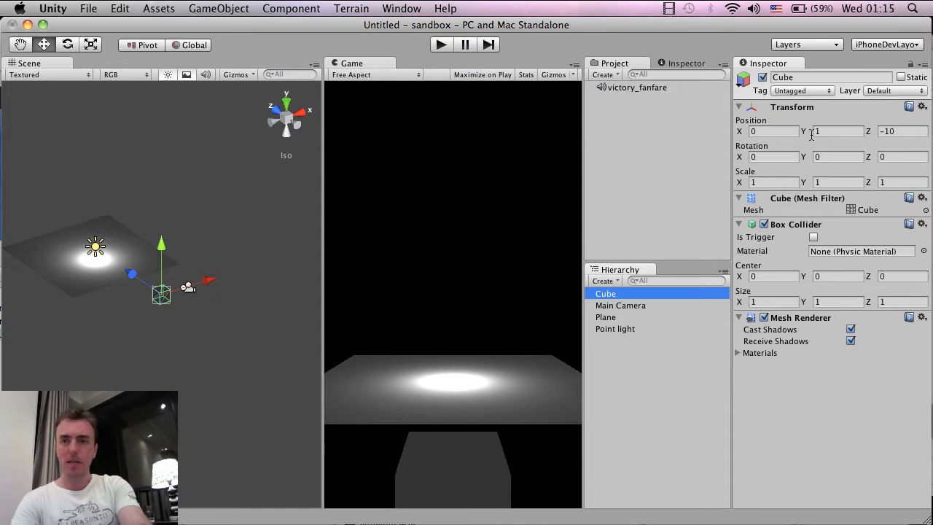
pyautogui.click(831, 133)
pyautogui.write('0')
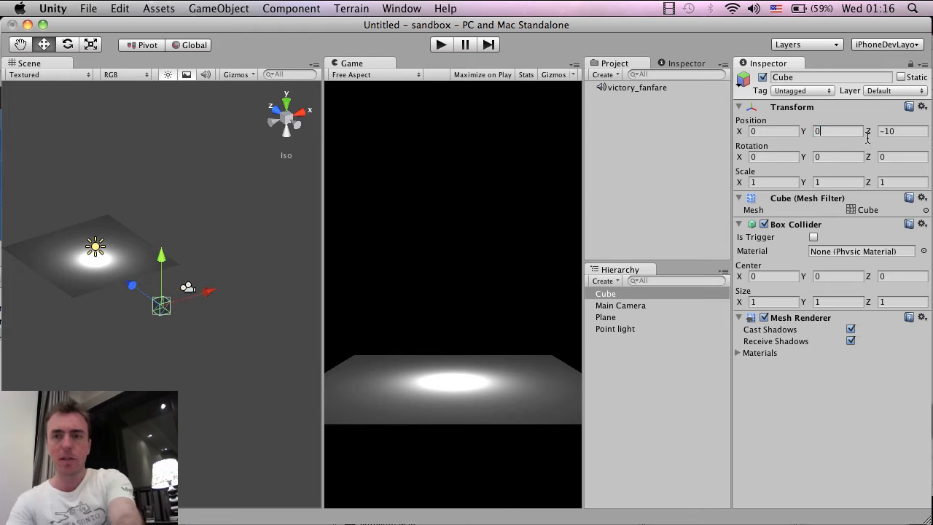
pyautogui.click(893, 132)
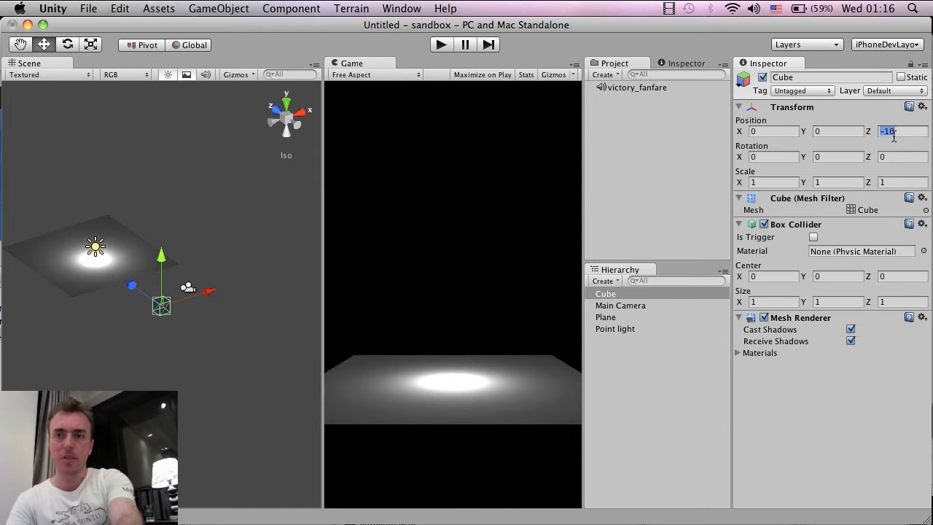
pyautogui.write('0')
pyautogui.press('Return')
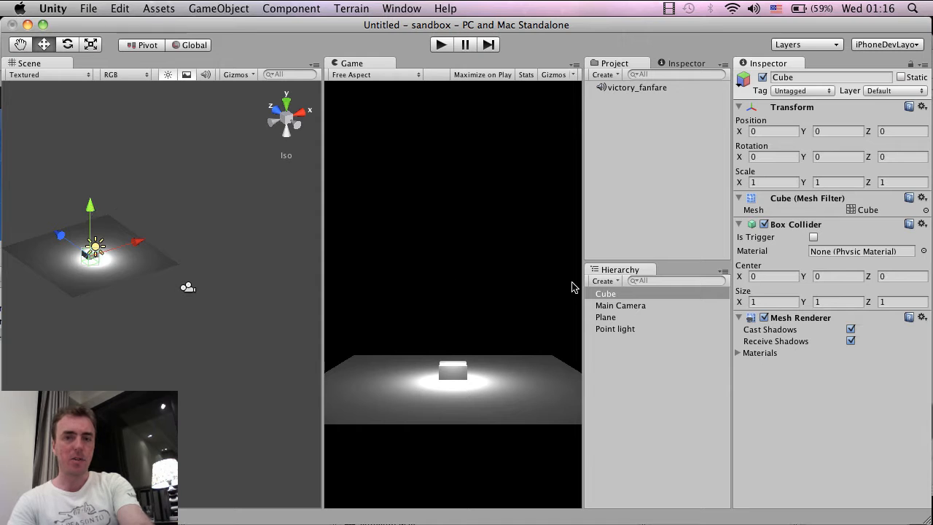
# - Raise the cube above the plane to a Y position of about 6.36 and test-run the scene
pyautogui.click(607, 293)
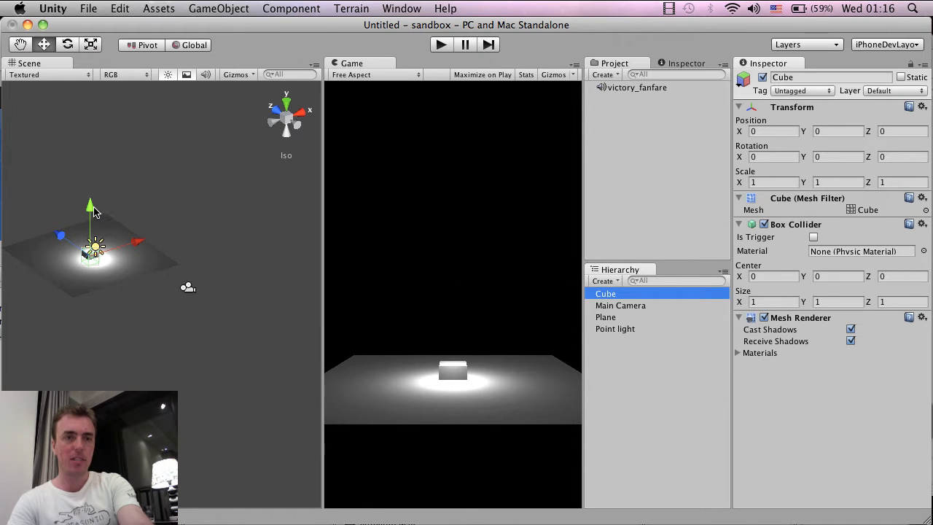
pyautogui.moveTo(94, 212); pyautogui.dragTo(93, 140)
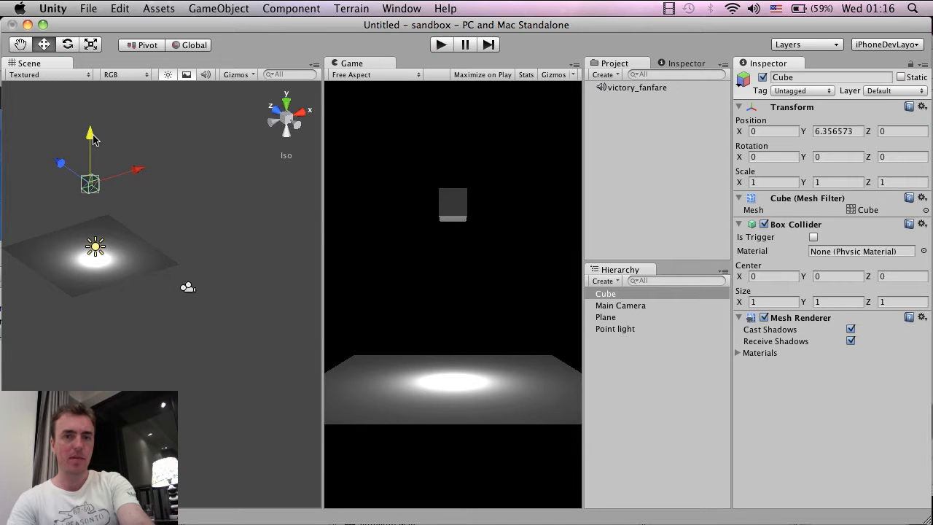
pyautogui.click(441, 45)
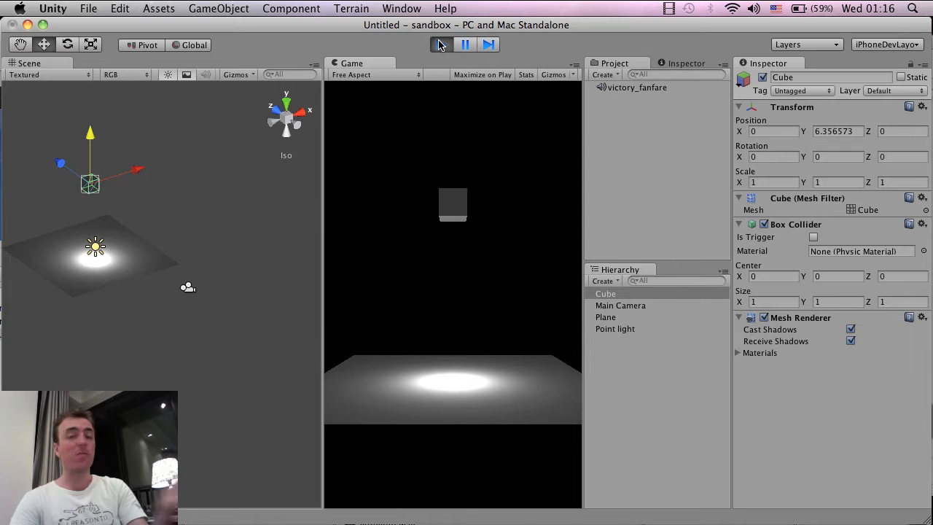
pyautogui.click(440, 44)
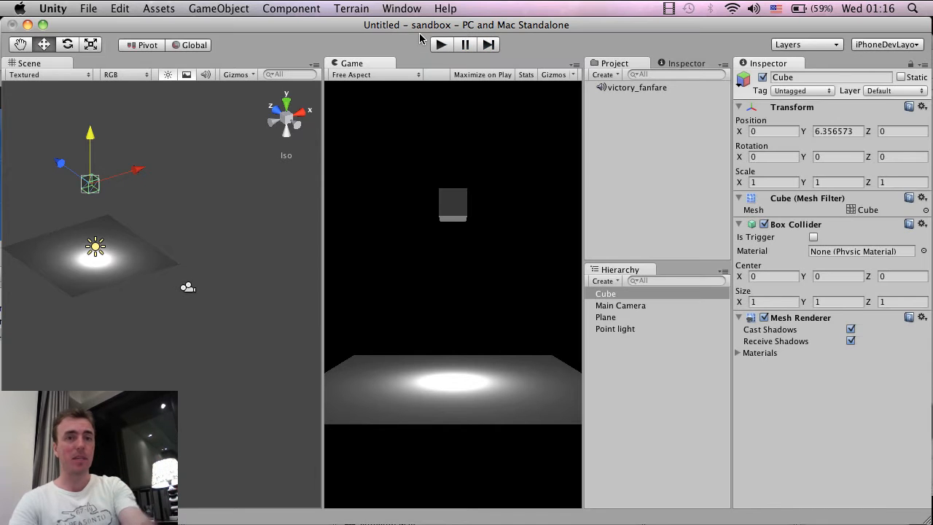
# - Add a Rigidbody physics component to the cube
pyautogui.click(295, 6)
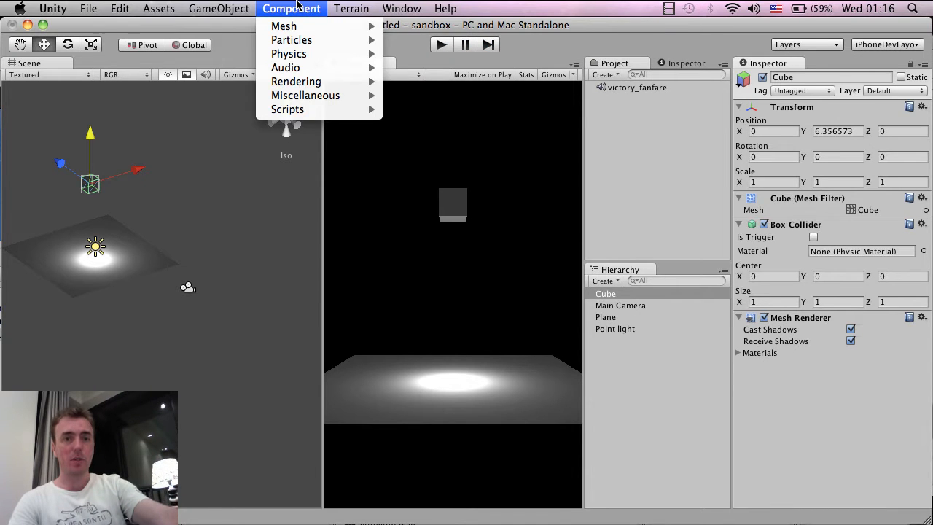
pyautogui.moveTo(307, 70)
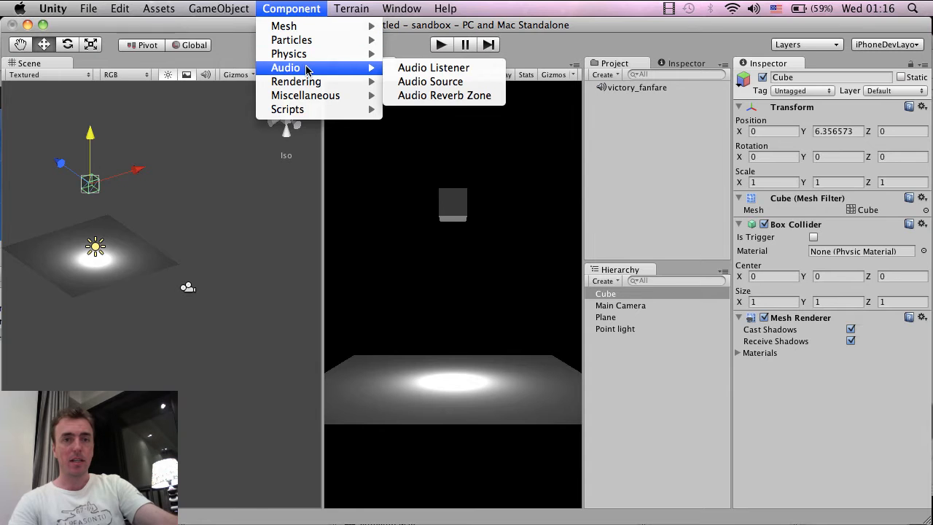
pyautogui.moveTo(303, 53)
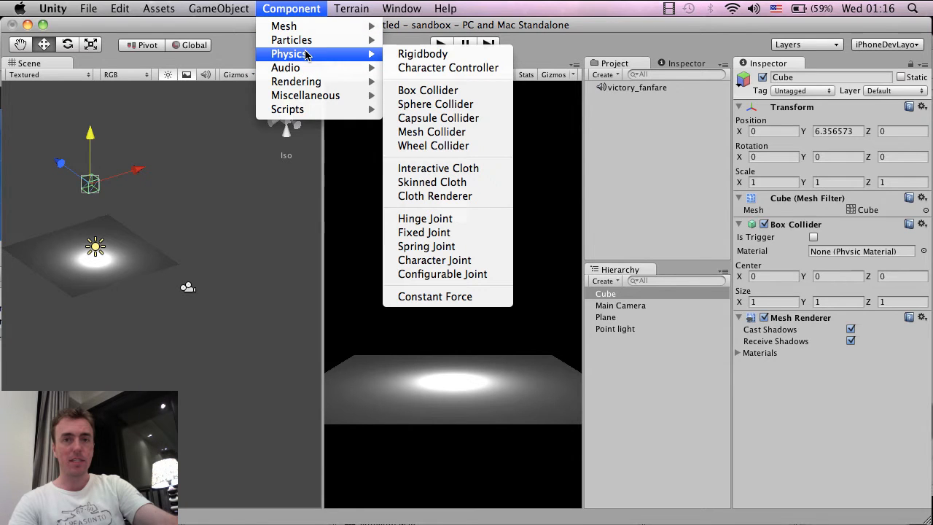
pyautogui.click(422, 55)
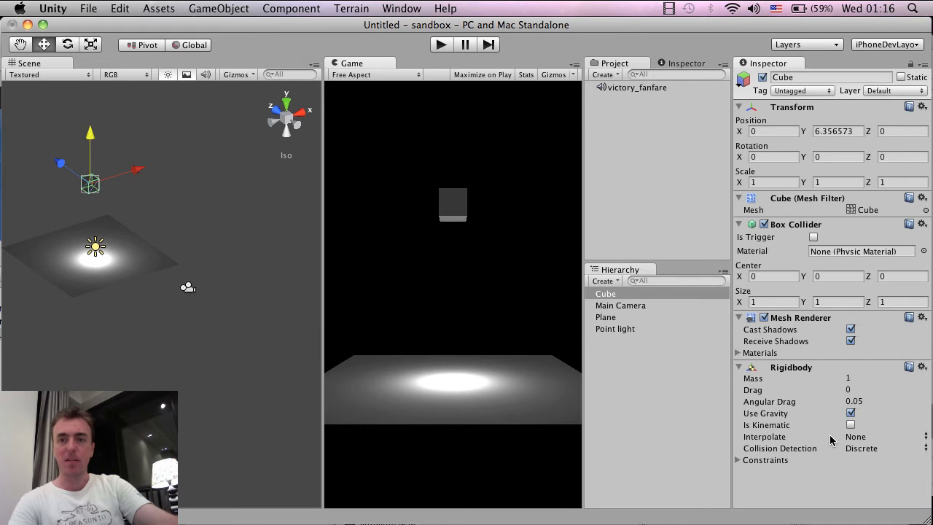
pyautogui.click(660, 293)
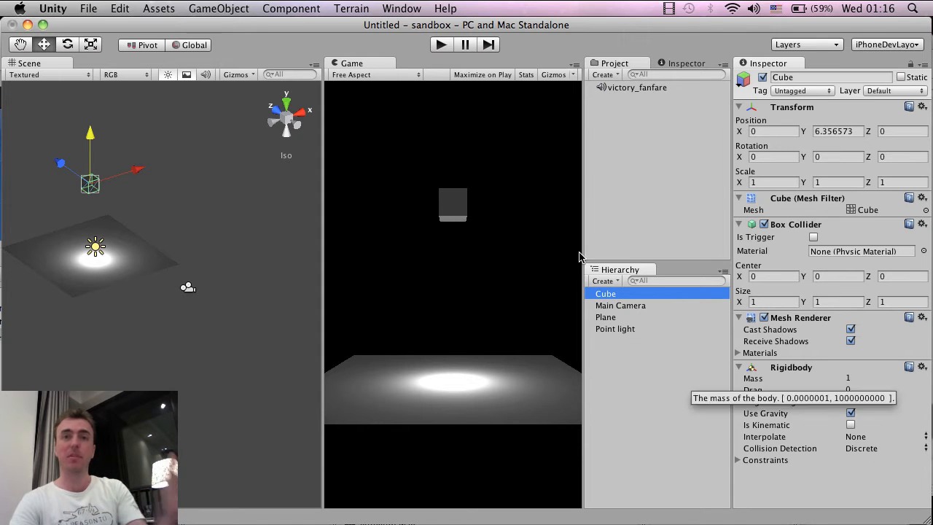
# - Run the scene to check how the cube falls onto the plane, and stop it
pyautogui.click(445, 47)
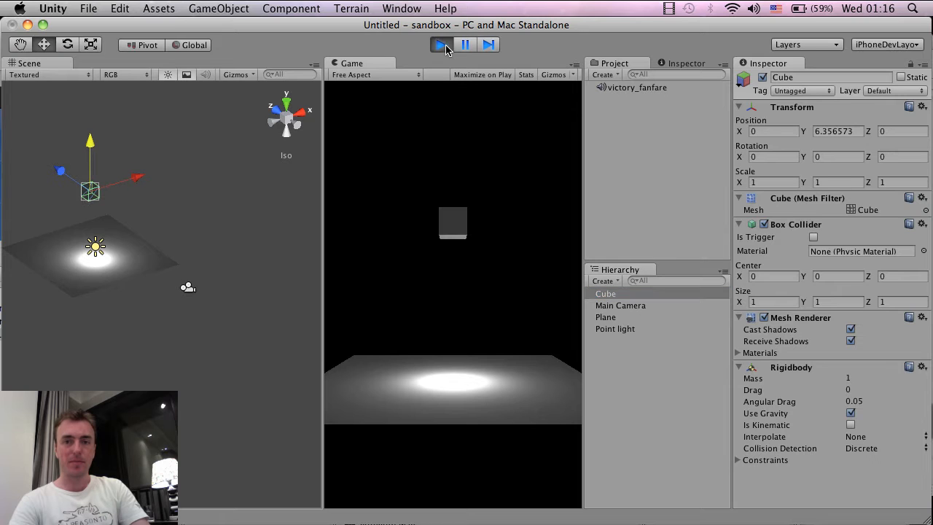
pyautogui.click(445, 46)
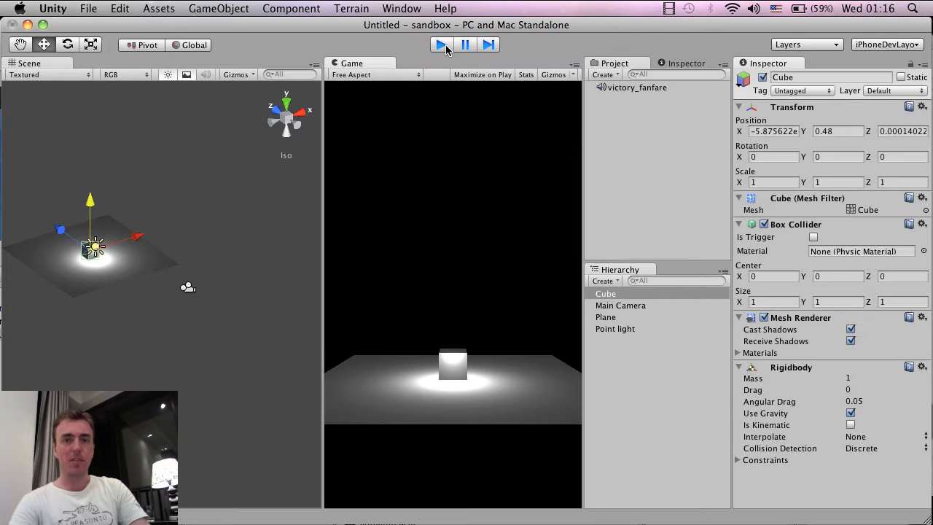
pyautogui.click(445, 47)
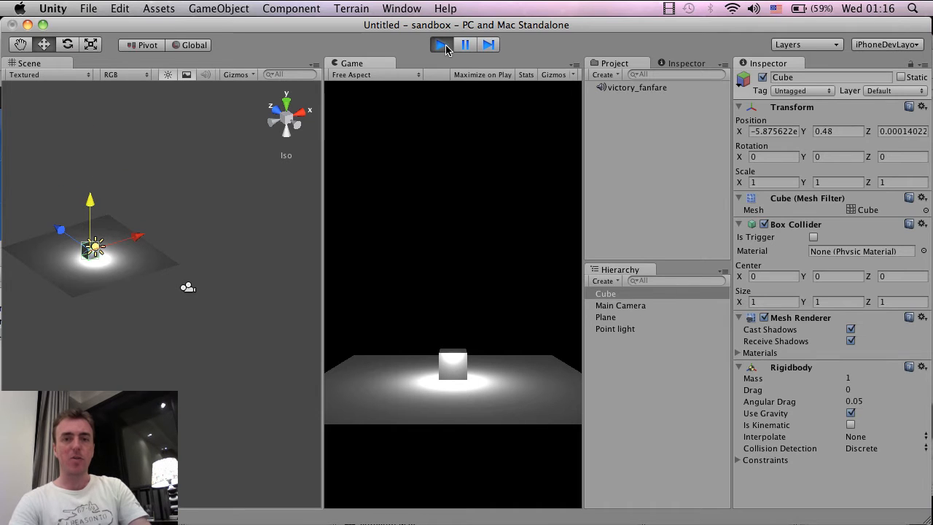
pyautogui.click(445, 47)
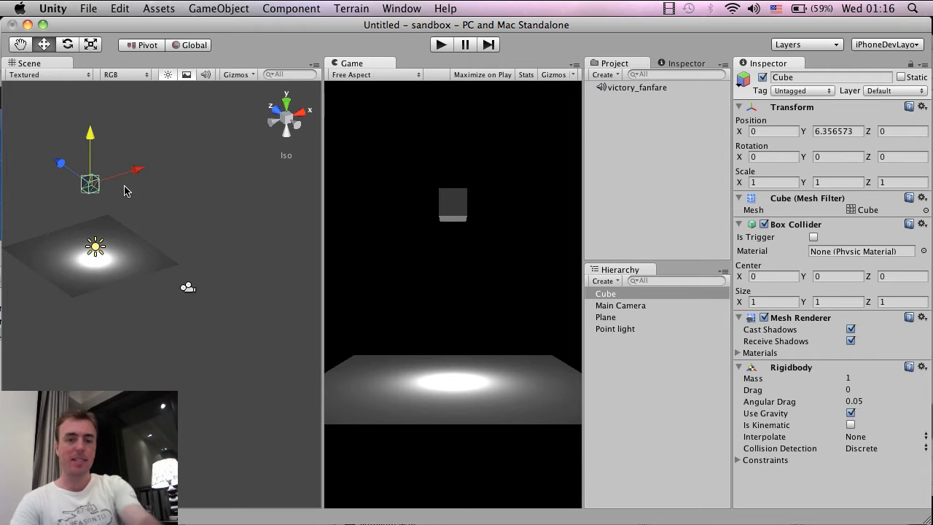
# - Frame the cube in the scene view and examine the plane below it, including its Mesh Collider
pyautogui.scroll(5, 99, 201)
pyautogui.scroll(-1, 100, 200)
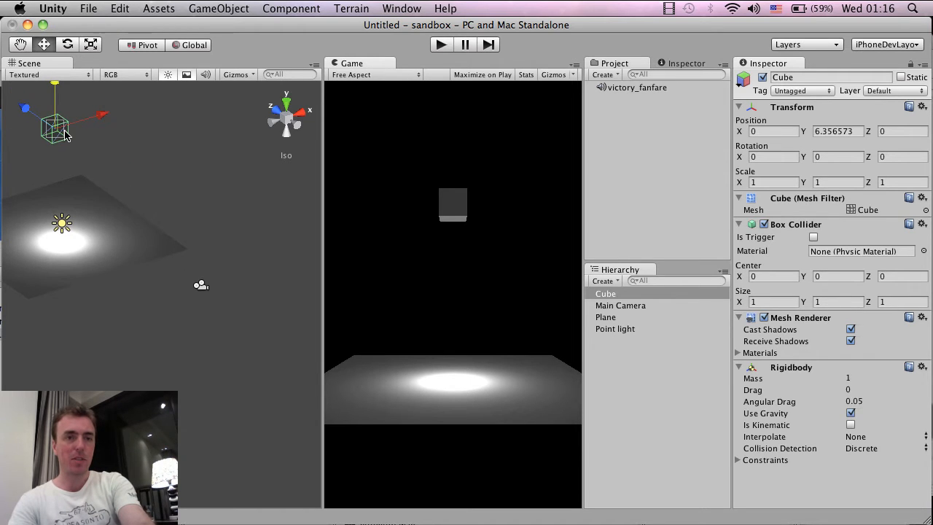
pyautogui.click(604, 294)
pyautogui.press('f')
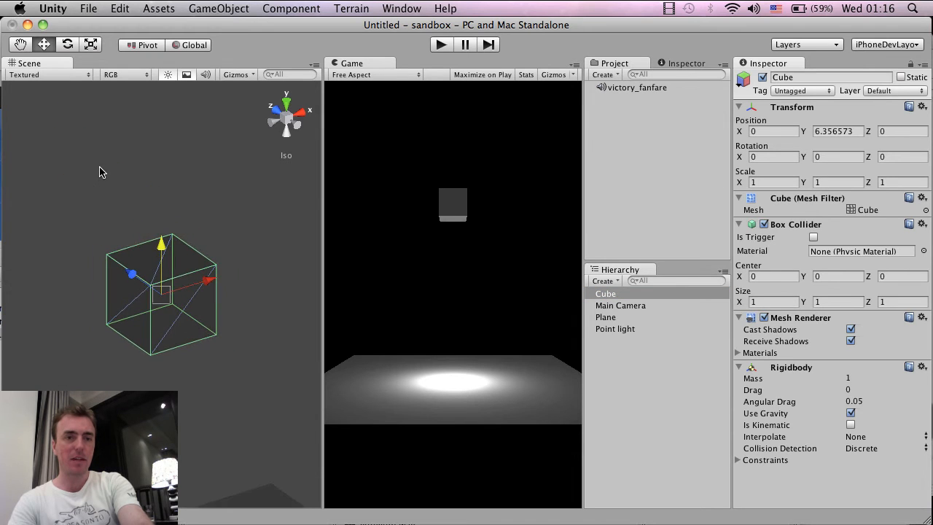
pyautogui.scroll(-3, 140, 325)
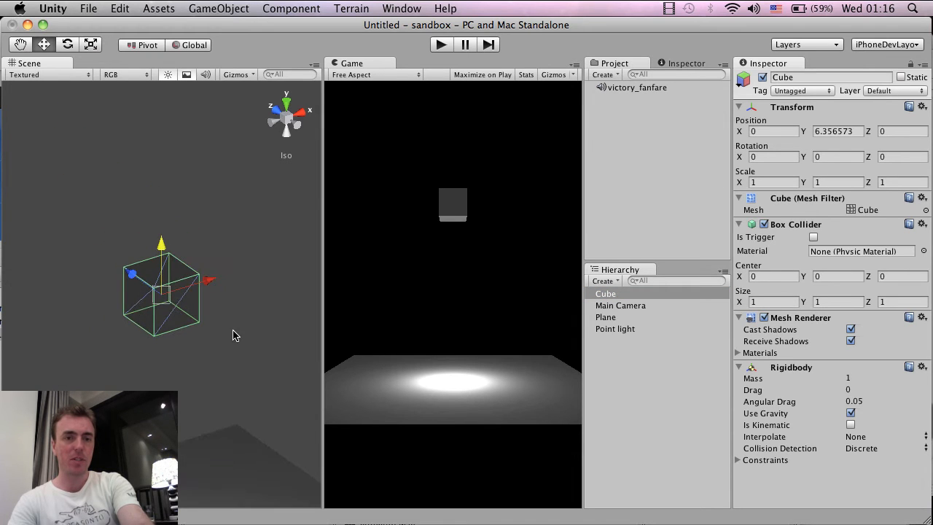
pyautogui.click(206, 426)
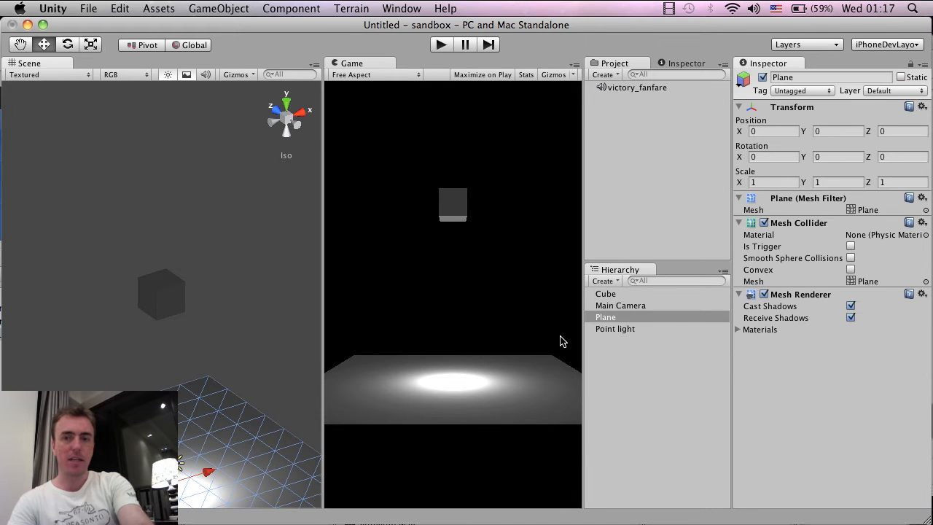
pyautogui.click(667, 317)
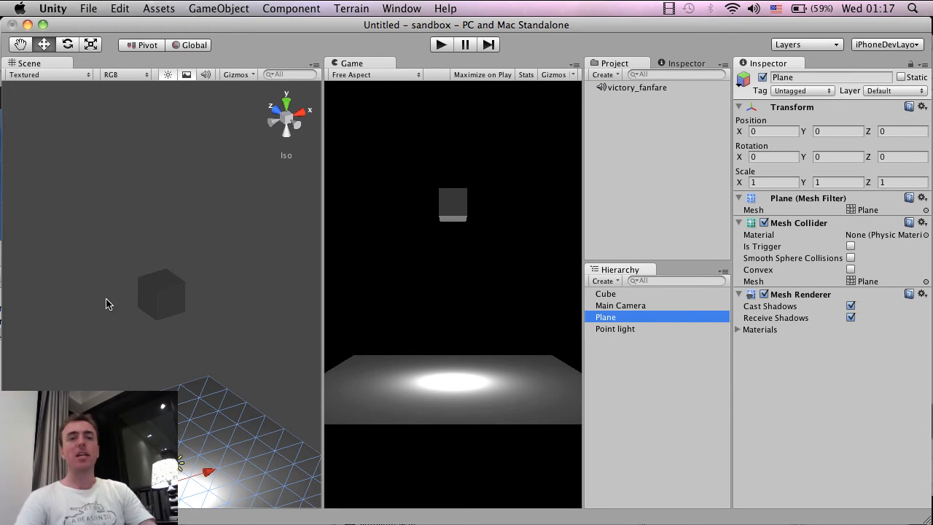
pyautogui.scroll(-3, 103, 305)
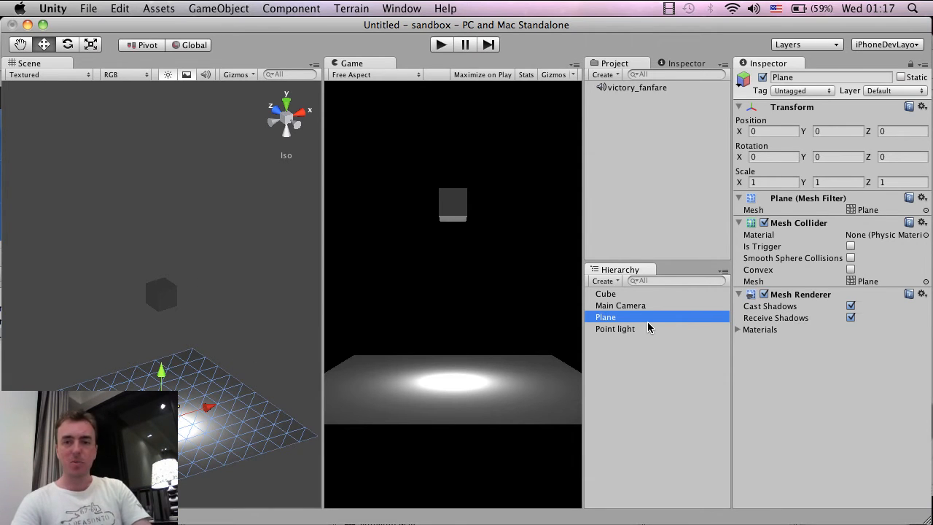
# - Duplicate the cube and move the copy up and sideways to about X 1, Y 8.33
pyautogui.click(618, 294)
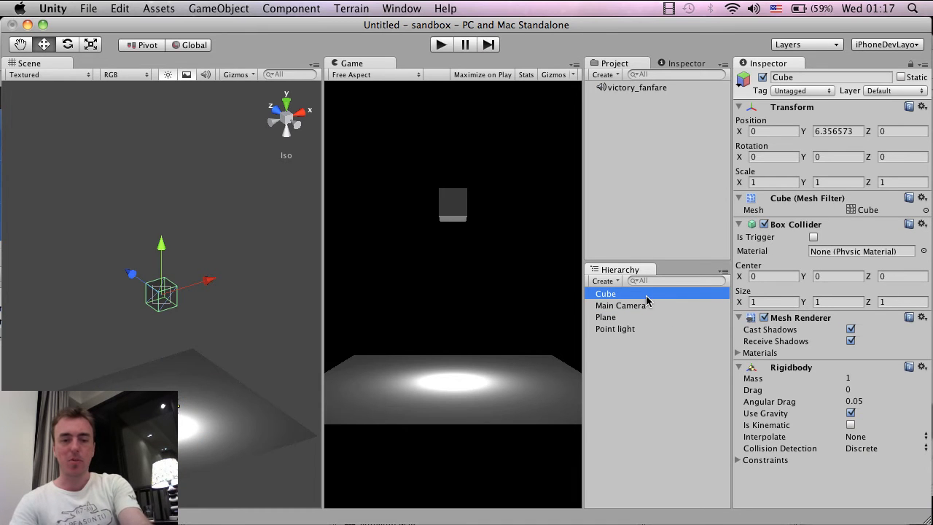
pyautogui.press('super+d')
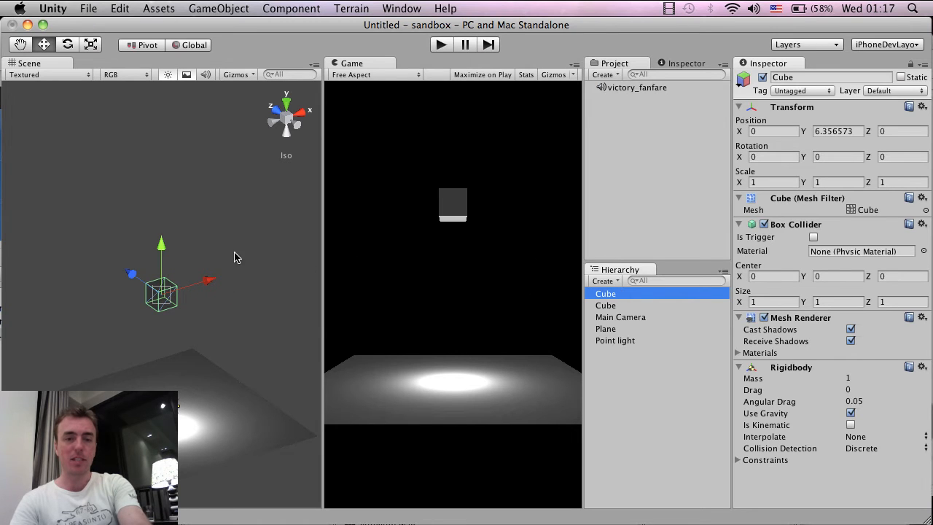
pyautogui.moveTo(209, 283); pyautogui.dragTo(220, 238)
pyautogui.click(599, 295)
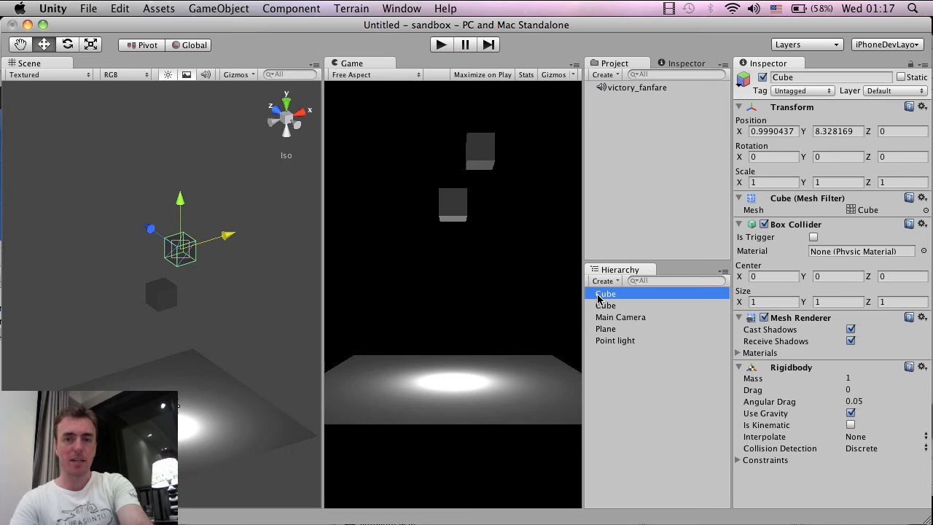
# - Duplicate the original cube again, move the copy to about X -0.72, Y 4.79, and test-run the scene with all three cubes
pyautogui.click(605, 306)
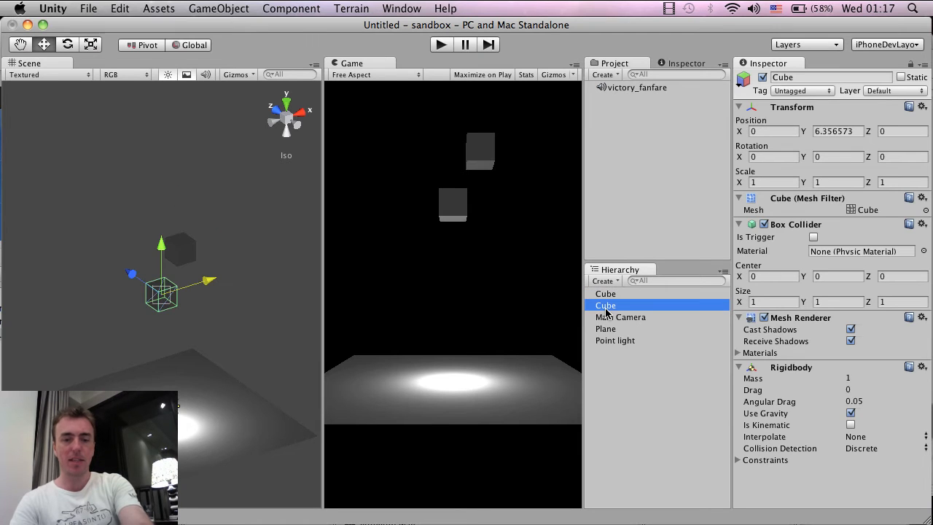
pyautogui.press('super+d')
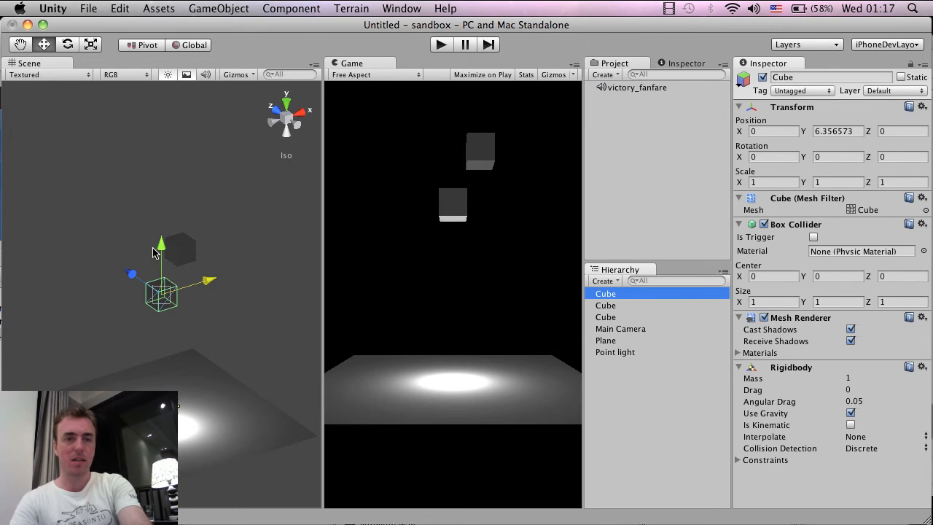
pyautogui.moveTo(156, 253); pyautogui.dragTo(165, 288)
pyautogui.moveTo(208, 317); pyautogui.dragTo(191, 325)
pyautogui.click(438, 46)
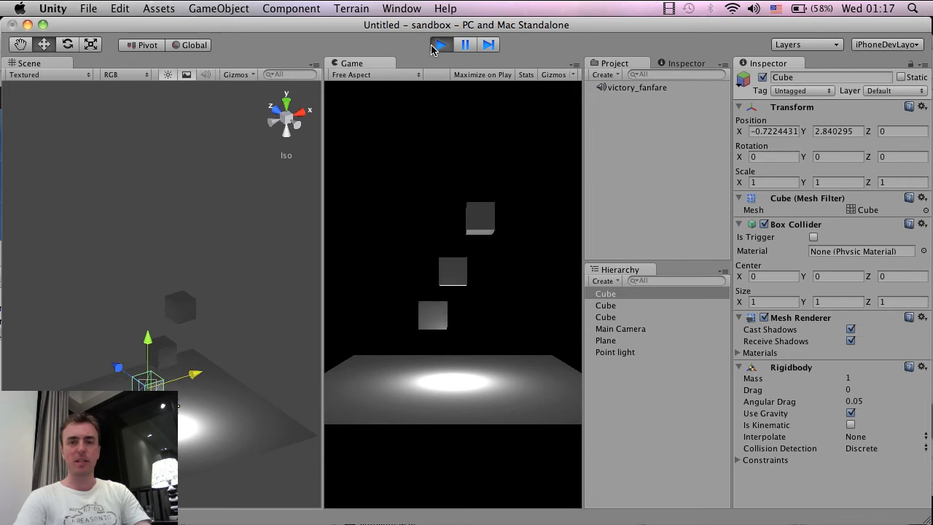
pyautogui.click(438, 46)
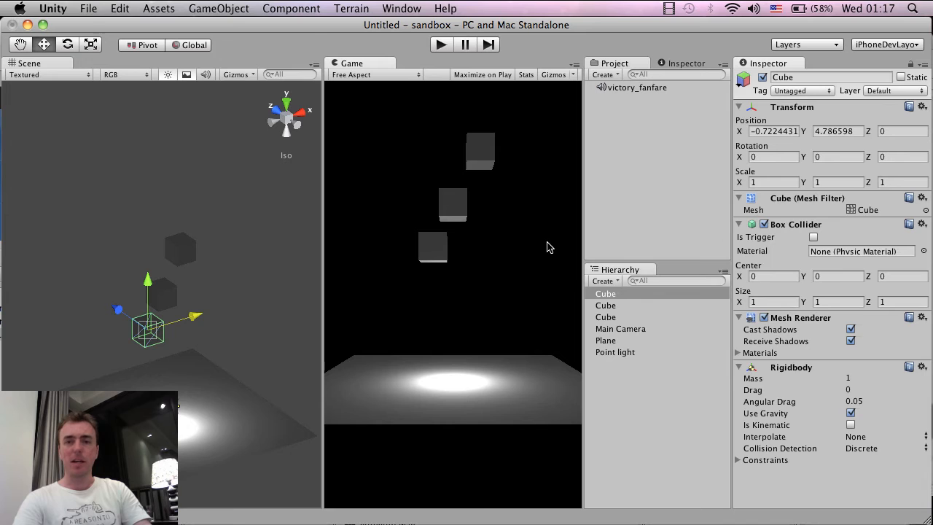
# - Create a sphere in the scene
pyautogui.click(232, 8)
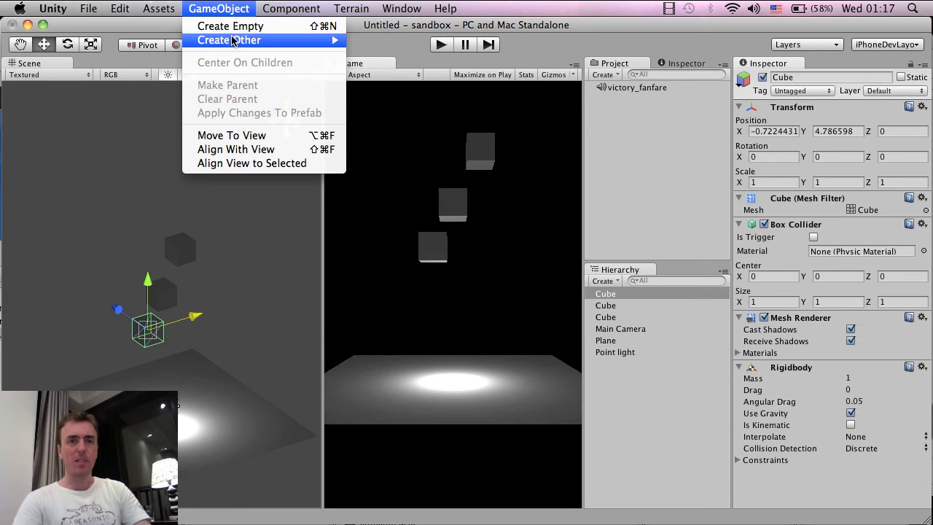
pyautogui.moveTo(245, 41)
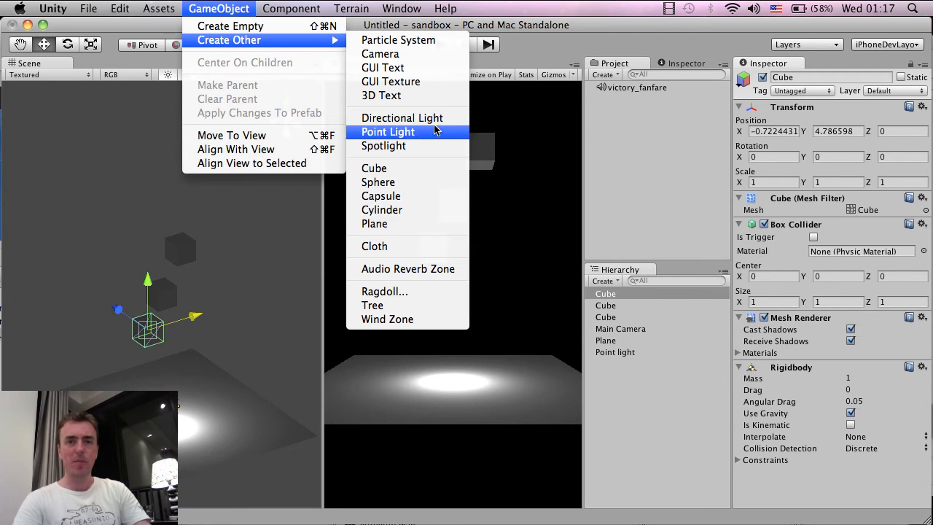
pyautogui.click(408, 185)
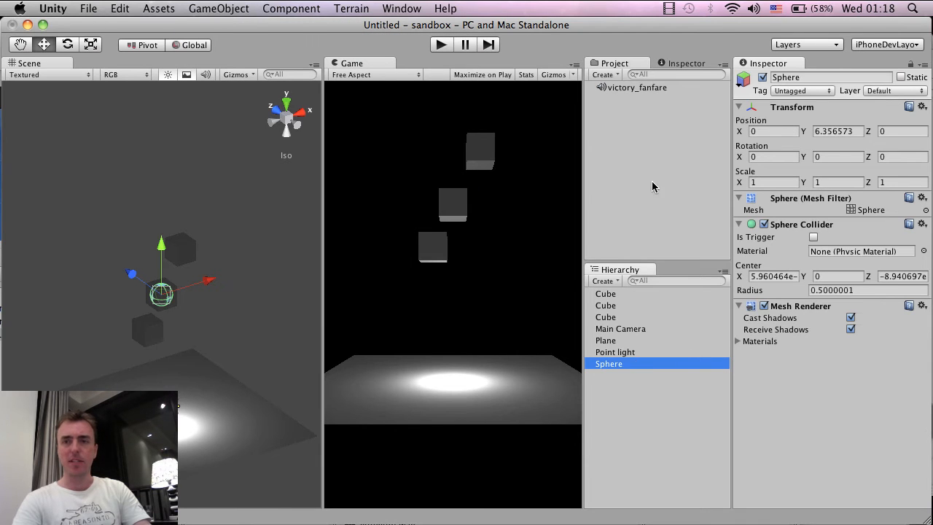
# - Reposition the sphere by setting its Y to 0 and raising it to about Y 3.4, and test-run the scene
pyautogui.click(835, 132)
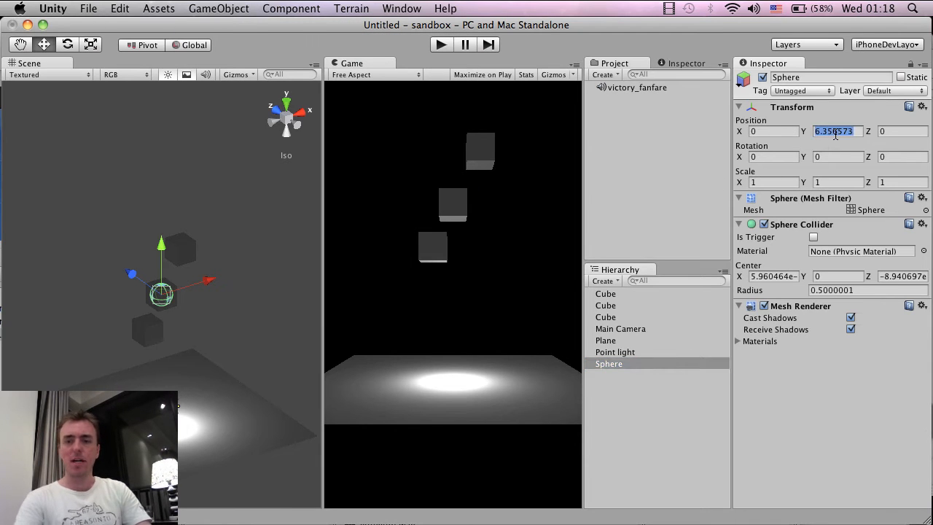
pyautogui.write('0')
pyautogui.press('Return')
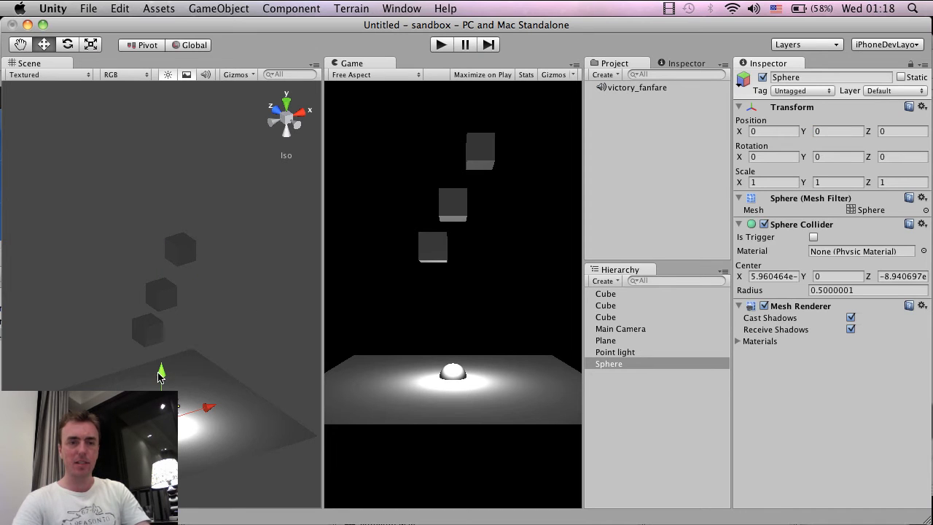
pyautogui.moveTo(161, 375); pyautogui.dragTo(161, 307)
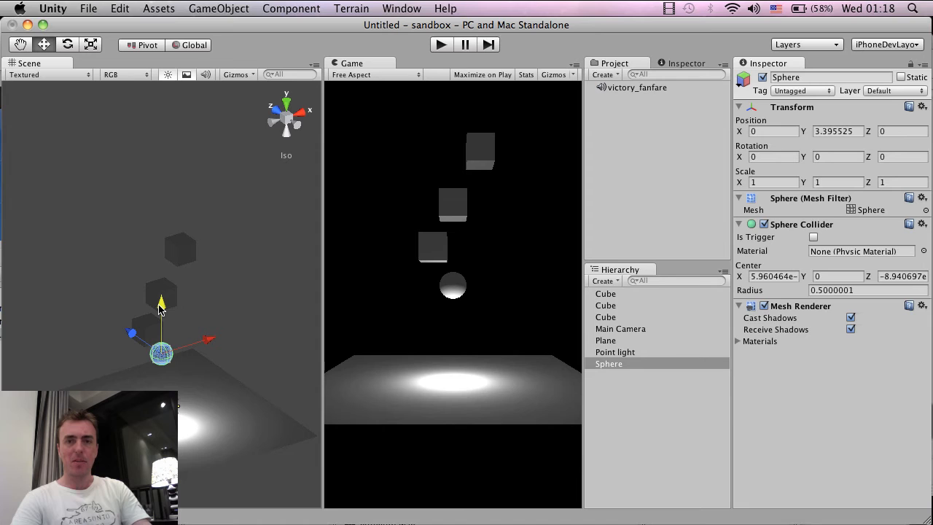
pyautogui.click(442, 45)
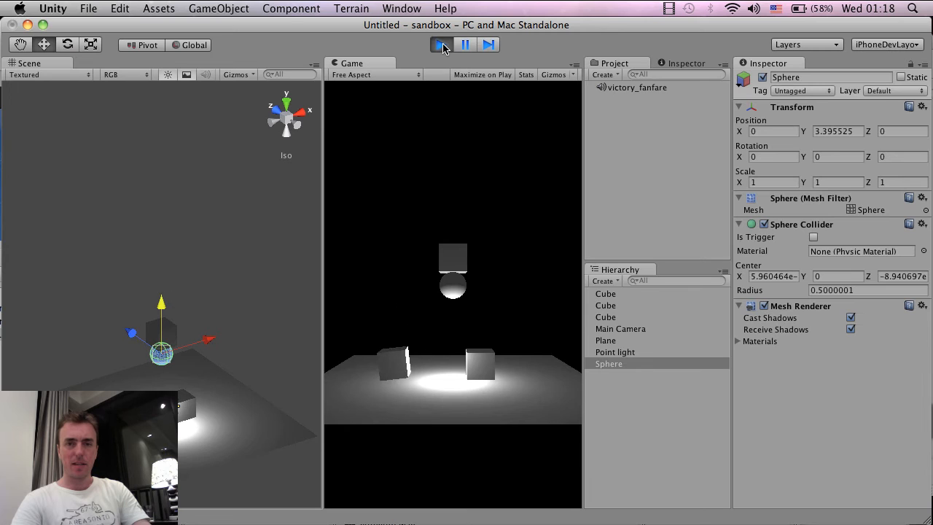
pyautogui.click(443, 46)
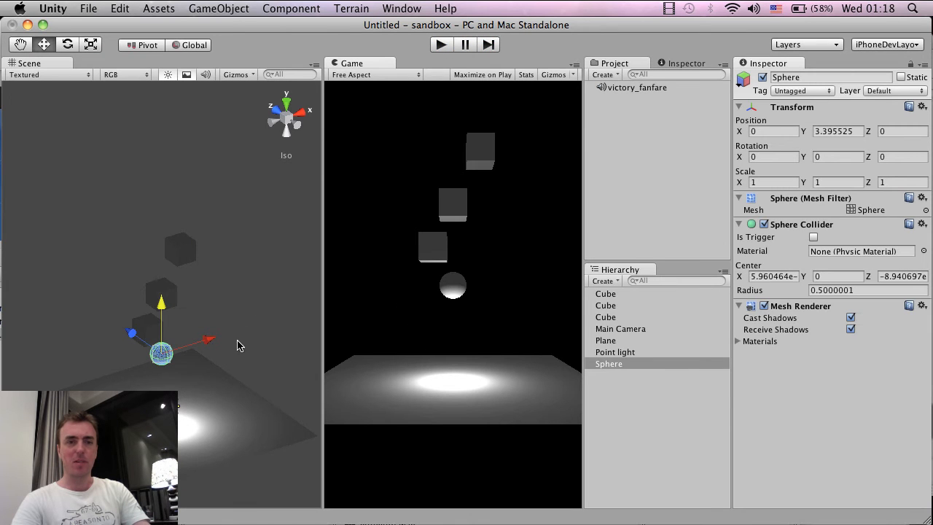
# - Shift the sphere sideways to about X 0.36 and test-run the scene with the falling cubes
pyautogui.moveTo(210, 341); pyautogui.dragTo(217, 339)
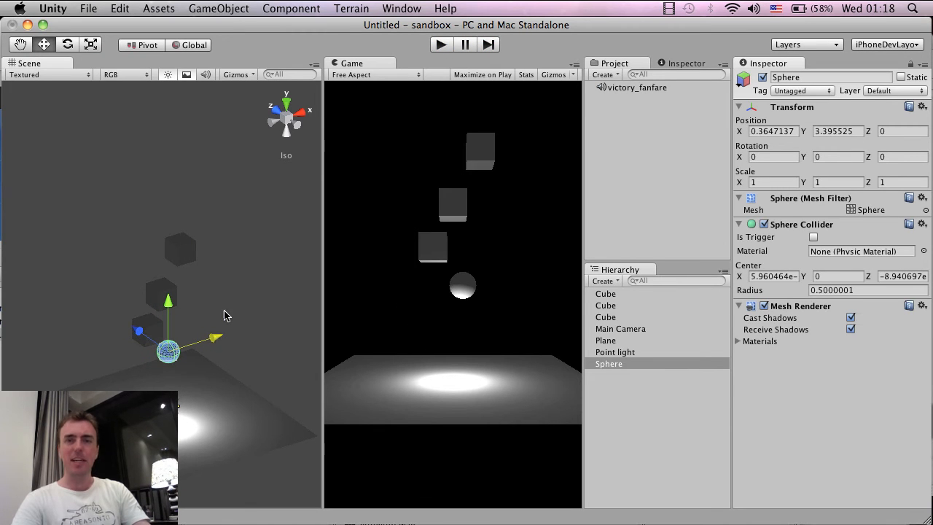
pyautogui.click(440, 46)
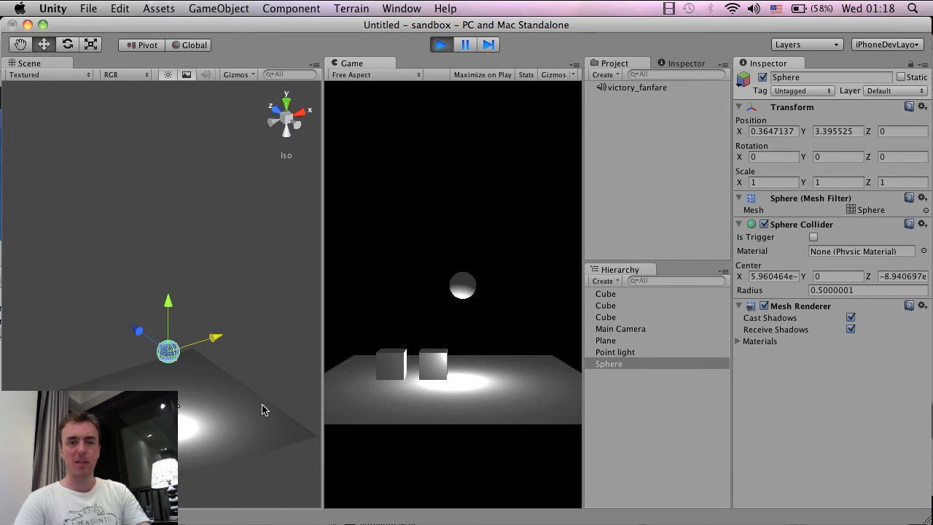
pyautogui.scroll(-3, 262, 408)
pyautogui.scroll(5, 263, 410)
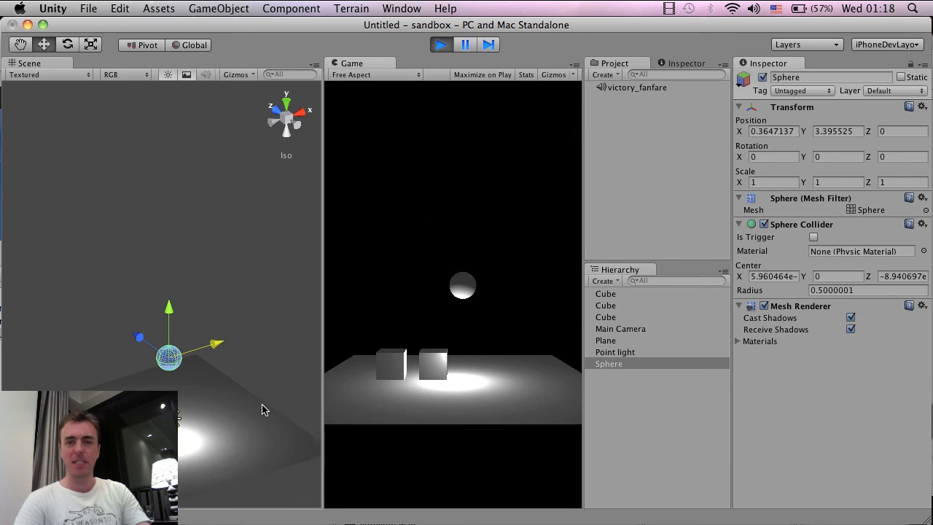
pyautogui.click(442, 45)
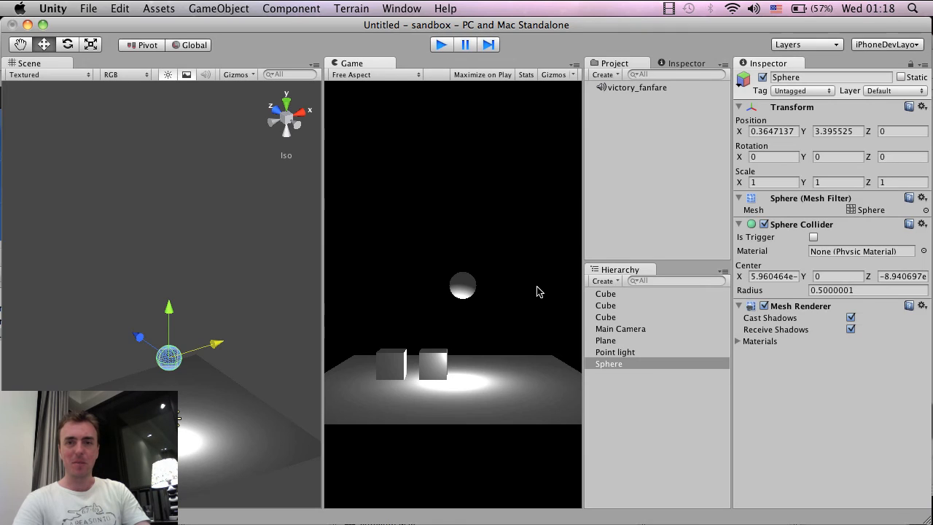
# - Add a Rigidbody component to the sphere and test-run the scene
pyautogui.click(646, 363)
pyautogui.click(293, 8)
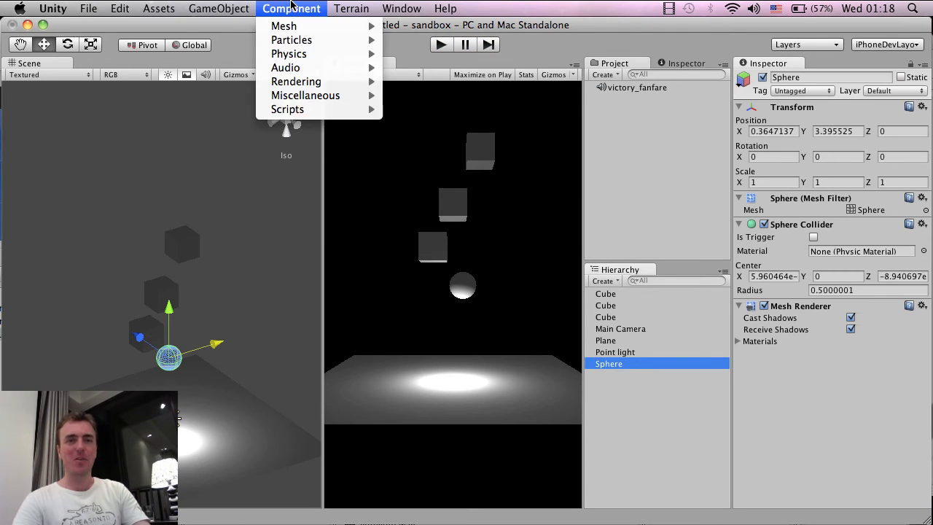
pyautogui.moveTo(311, 60)
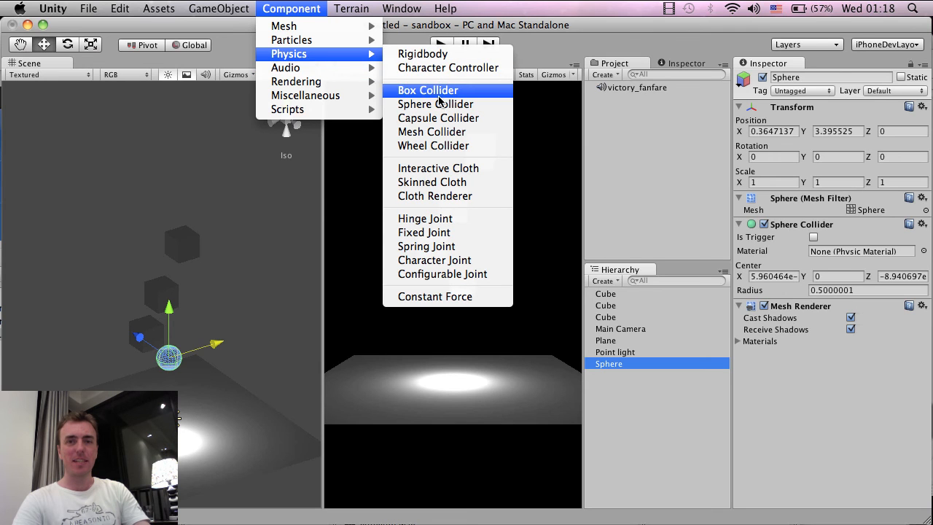
pyautogui.click(437, 55)
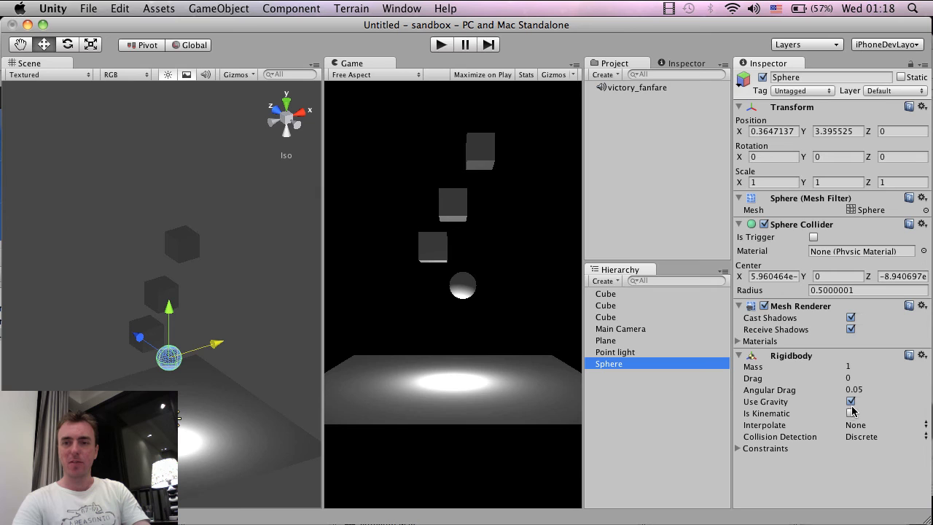
pyautogui.click(442, 45)
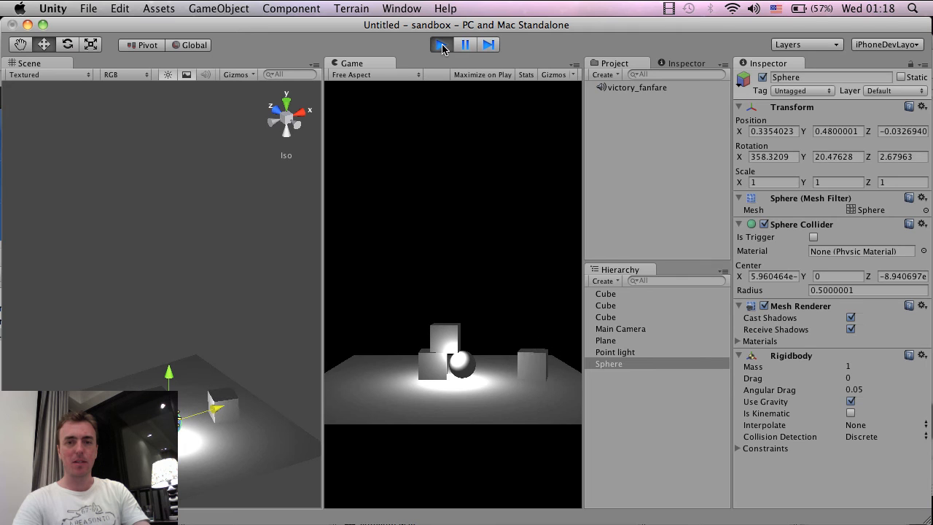
pyautogui.click(442, 45)
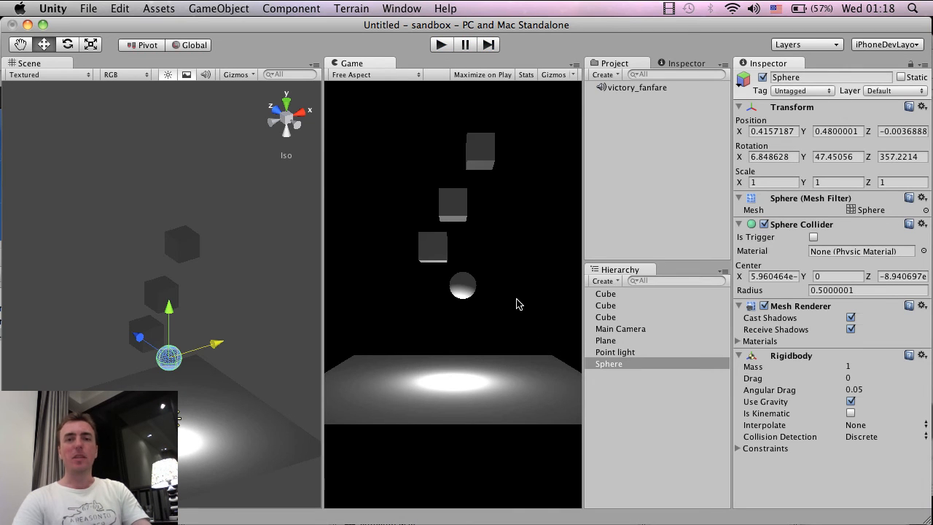